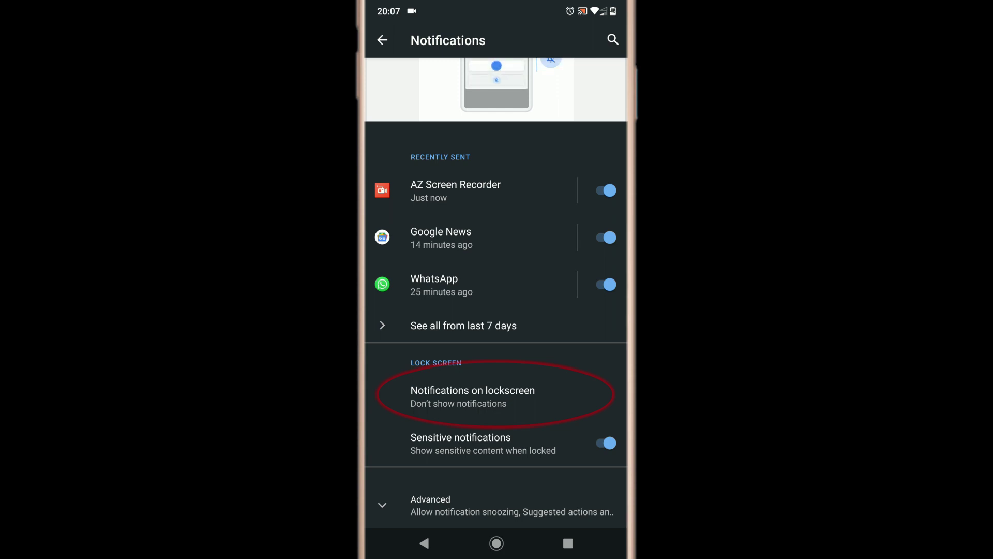
- Set lock screen notifications to Don't show notifications, switch off sensitive notifications, and return home
click(497, 396)
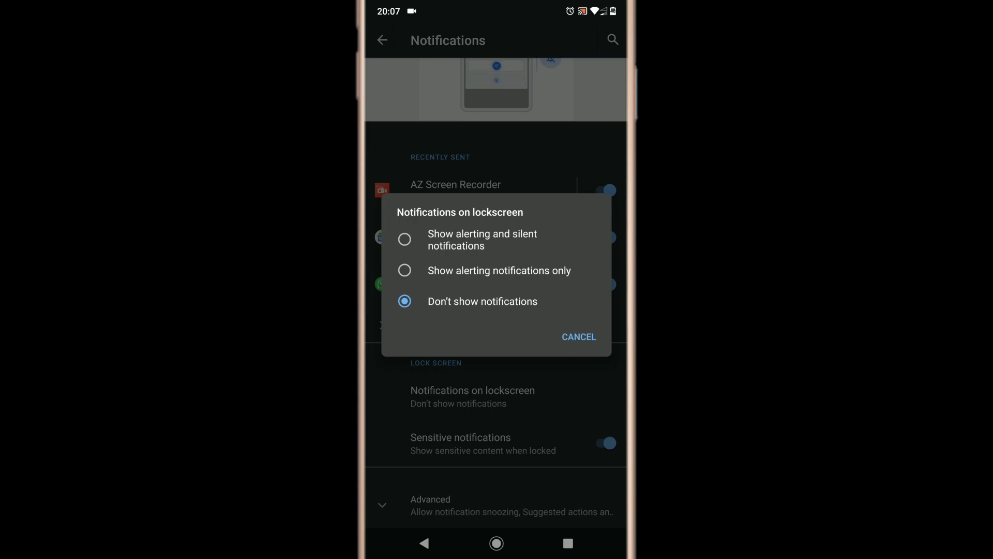
click(483, 239)
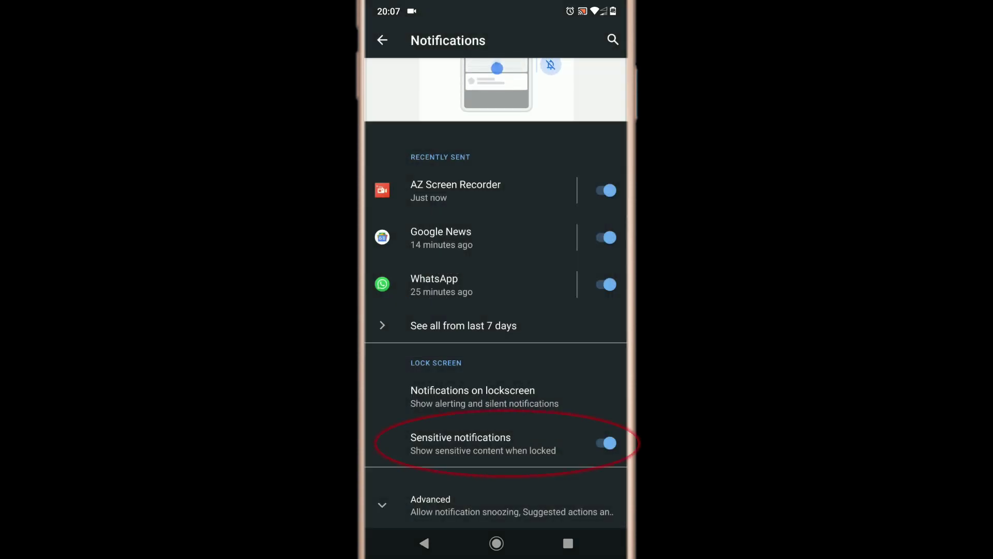
click(605, 443)
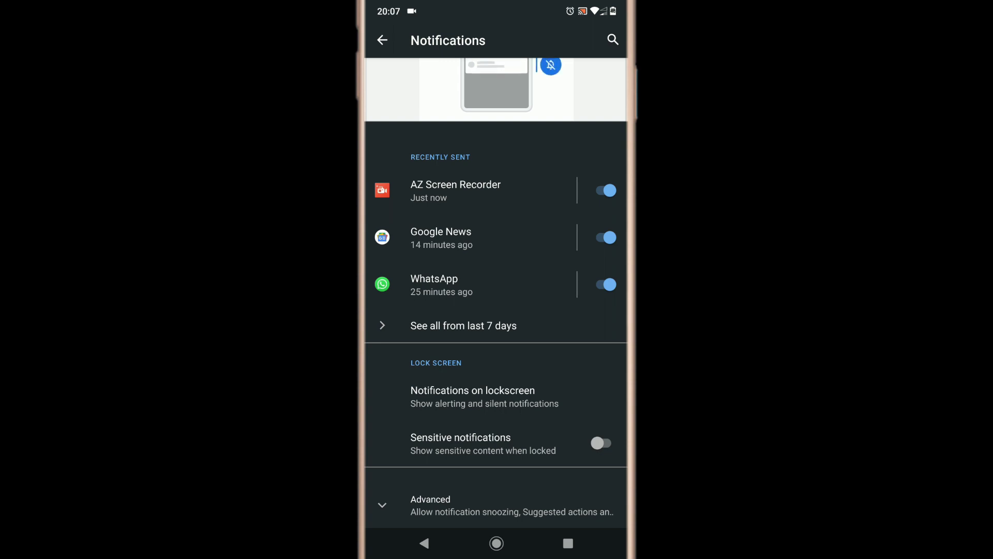
click(473, 396)
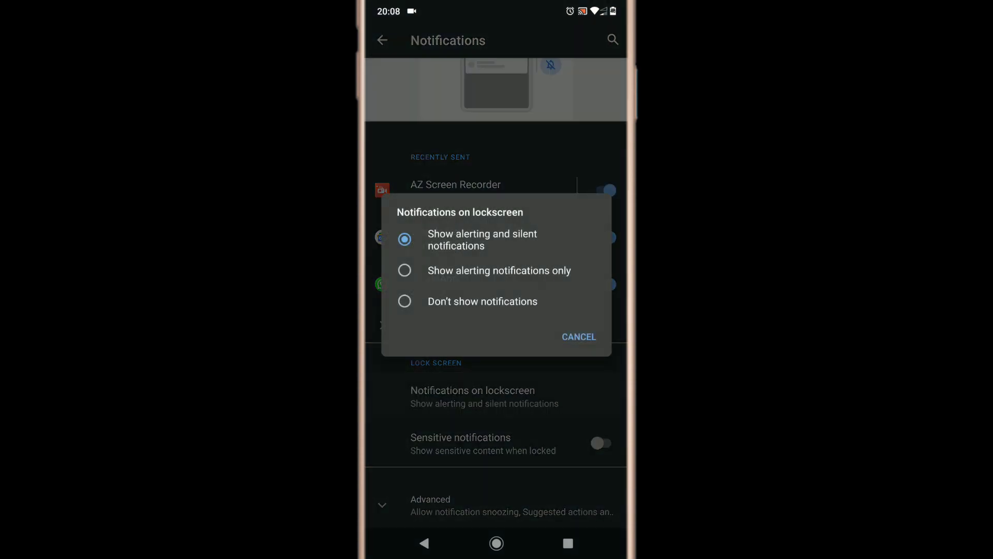
click(483, 301)
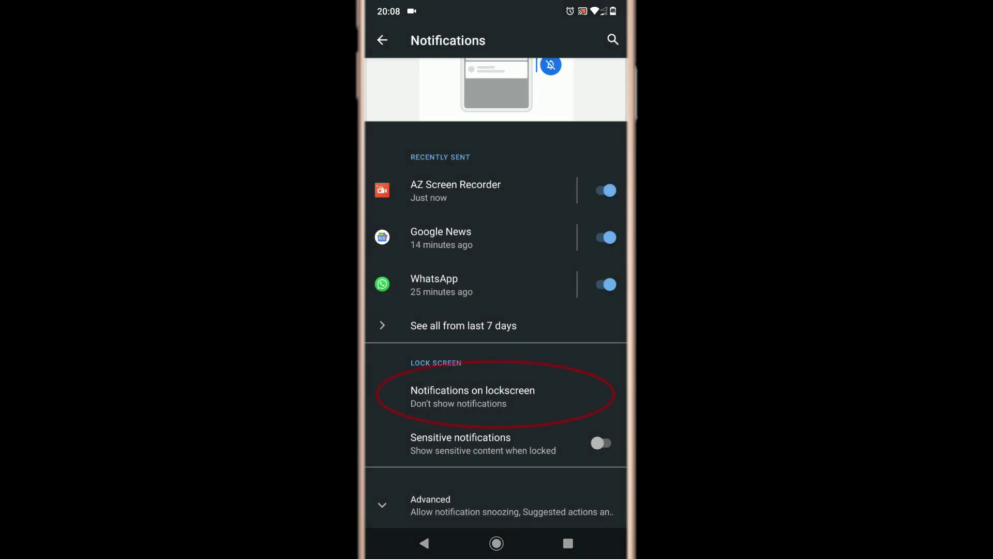
click(424, 543)
click(424, 543)
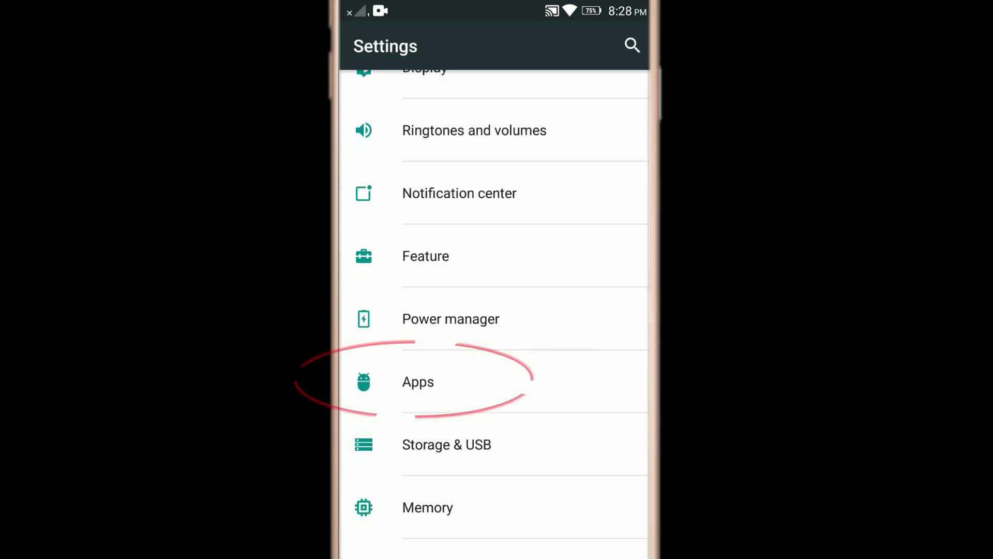
- Go to the Apps list and open WhatsApp's App info page
click(523, 387)
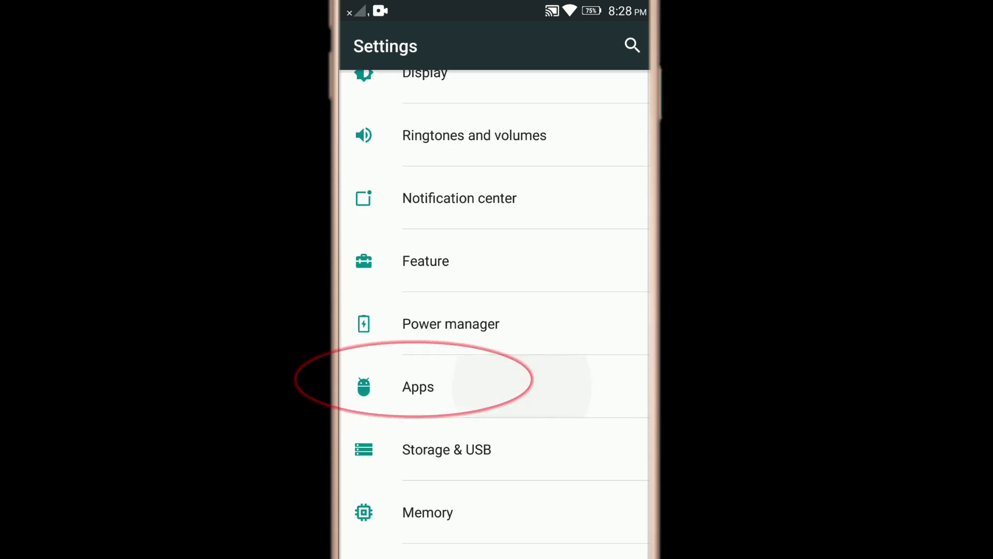
scroll(494, 310, down, 5)
scroll(494, 311, down, 10)
scroll(494, 311, down, 10)
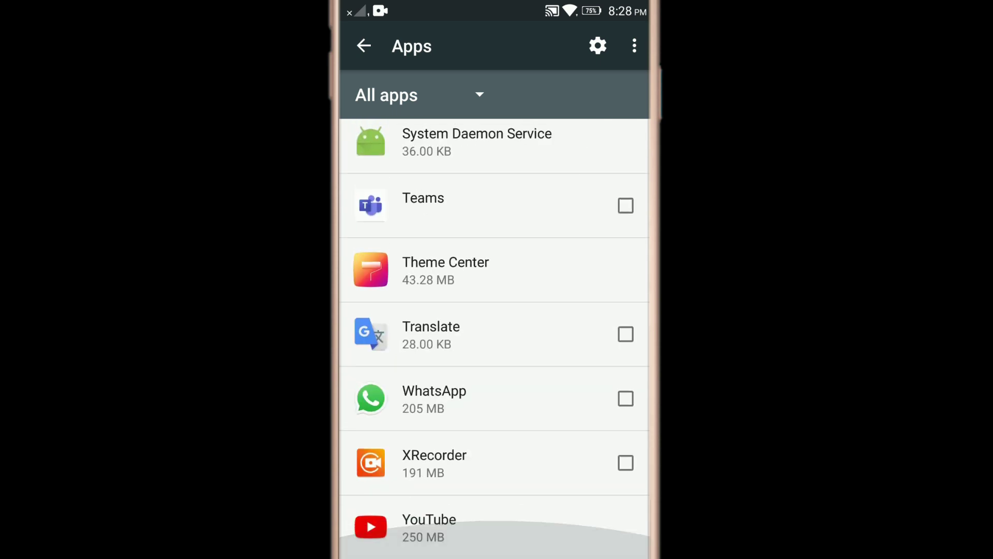
click(484, 399)
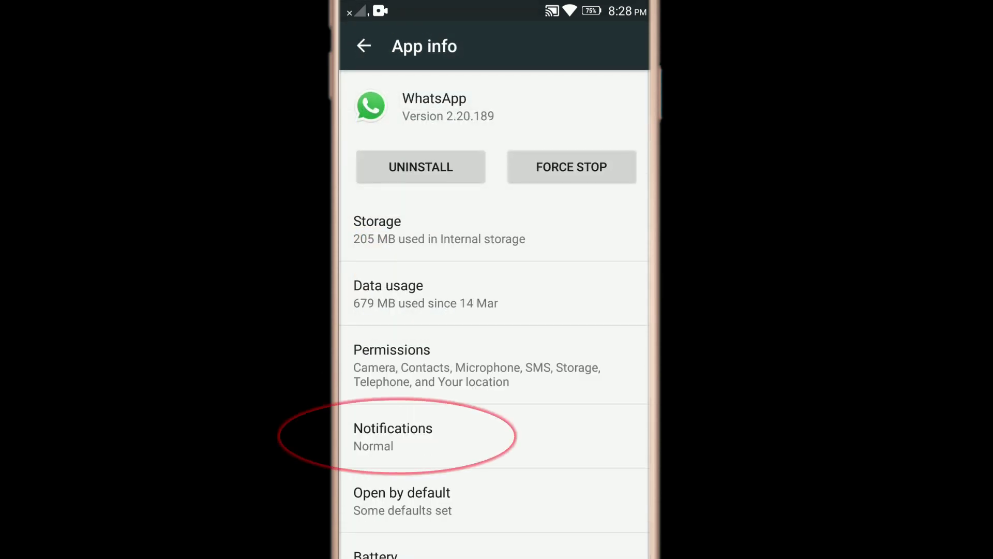
- Switch off Lock Screen Notification in WhatsApp's notification settings
click(504, 436)
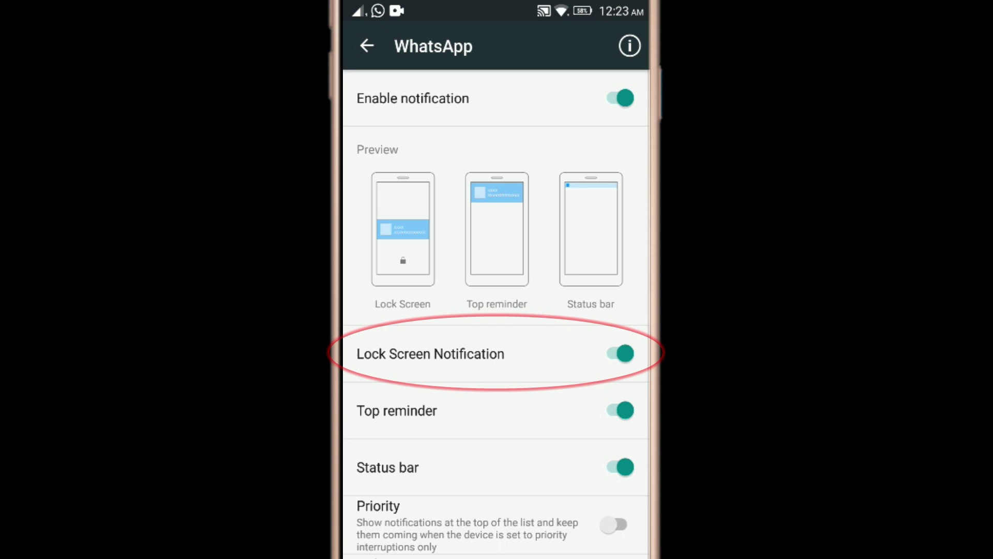
click(619, 353)
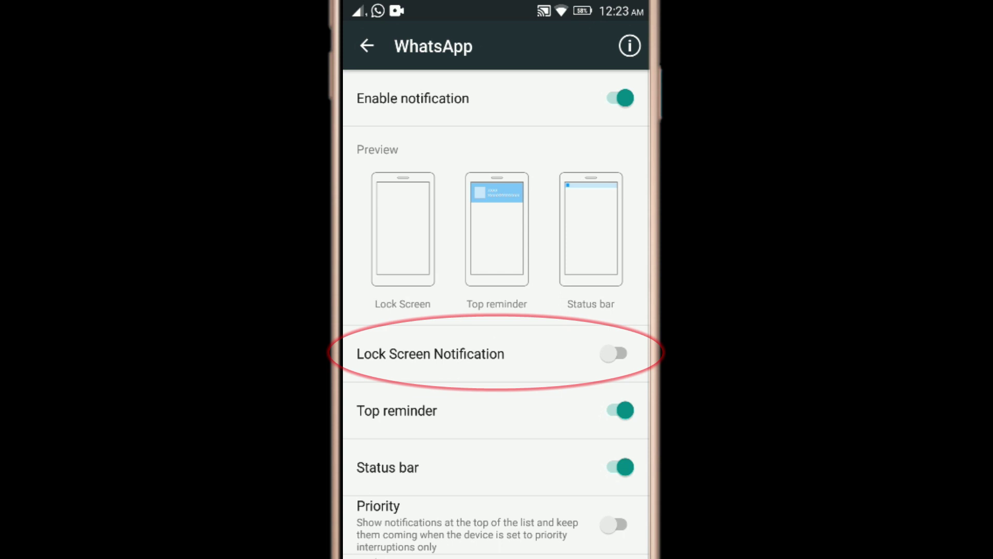
scroll(497, 311, down, 2)
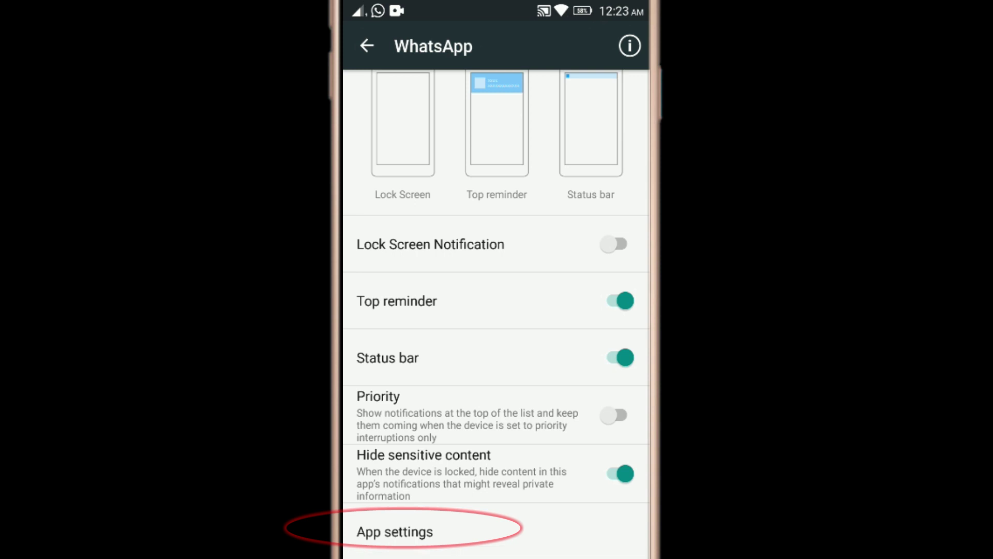
- In WhatsApp's App settings, set Popup notification to No popup under both Messages and Groups
click(506, 527)
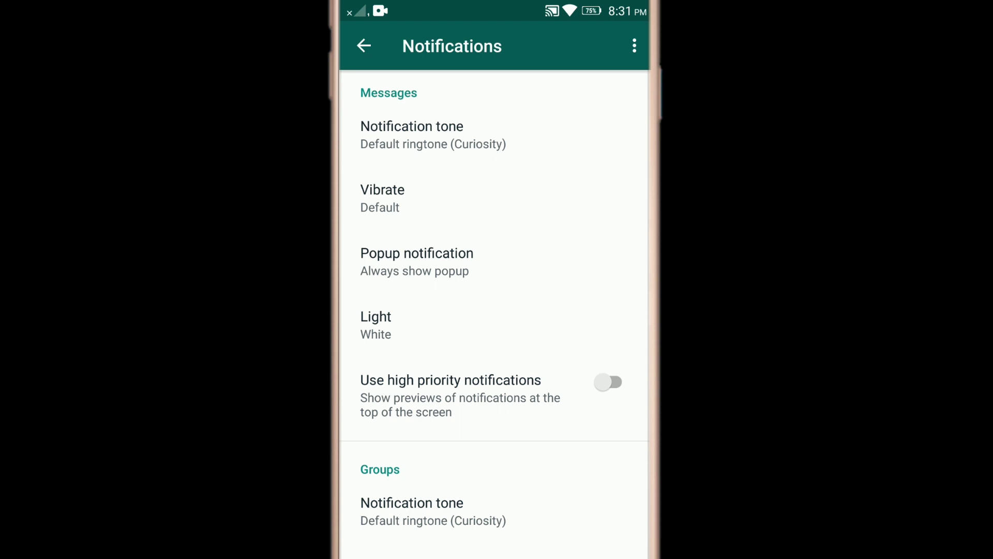
click(417, 261)
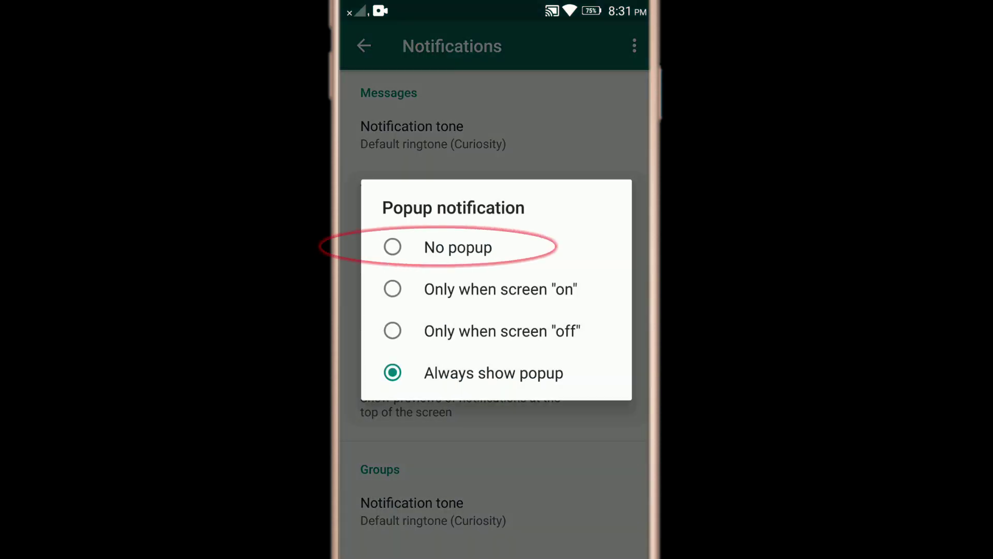
click(393, 247)
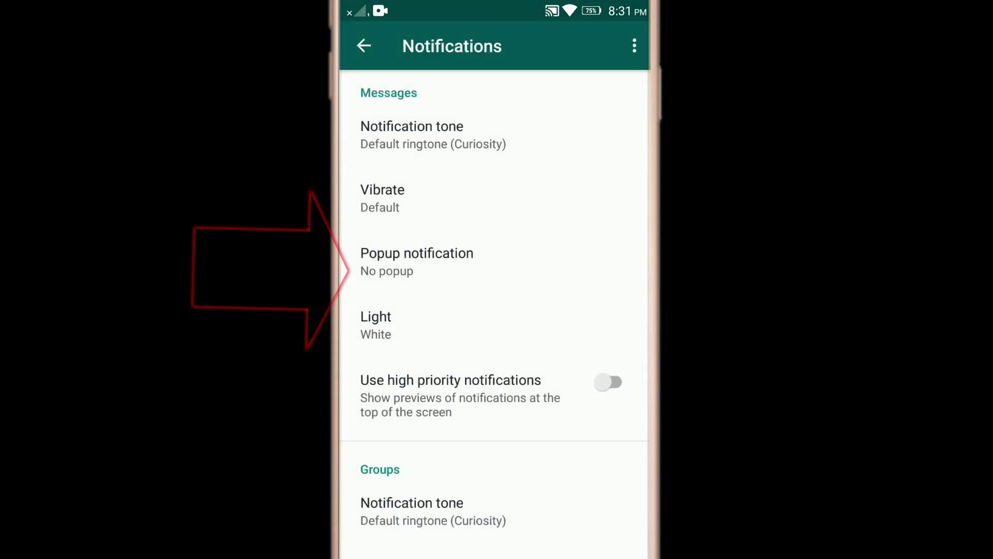
scroll(495, 311, down, 4)
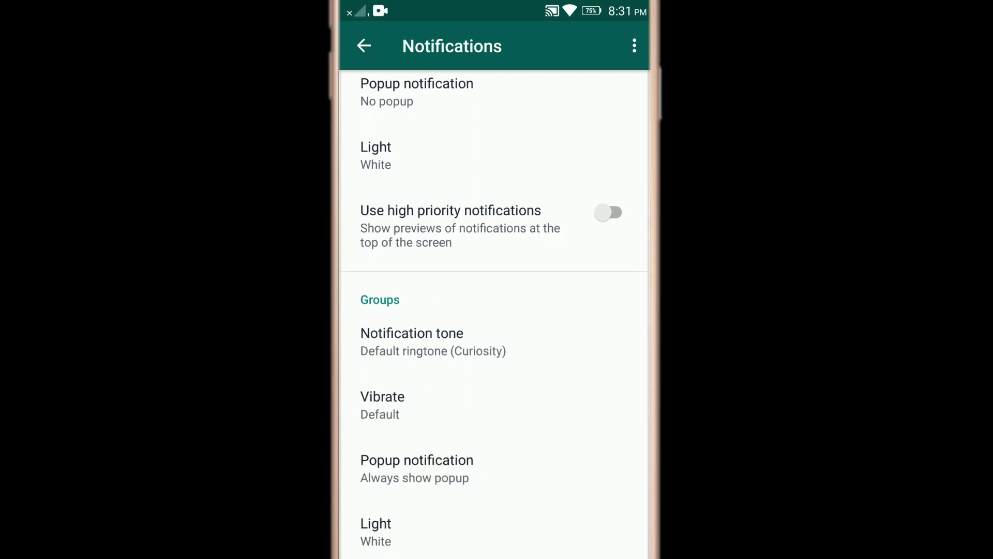
click(417, 454)
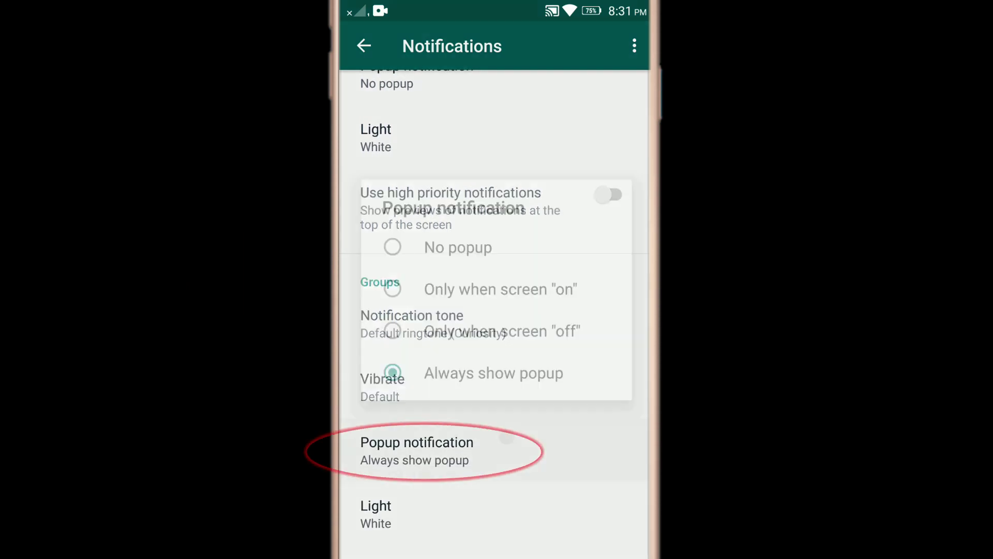
click(458, 247)
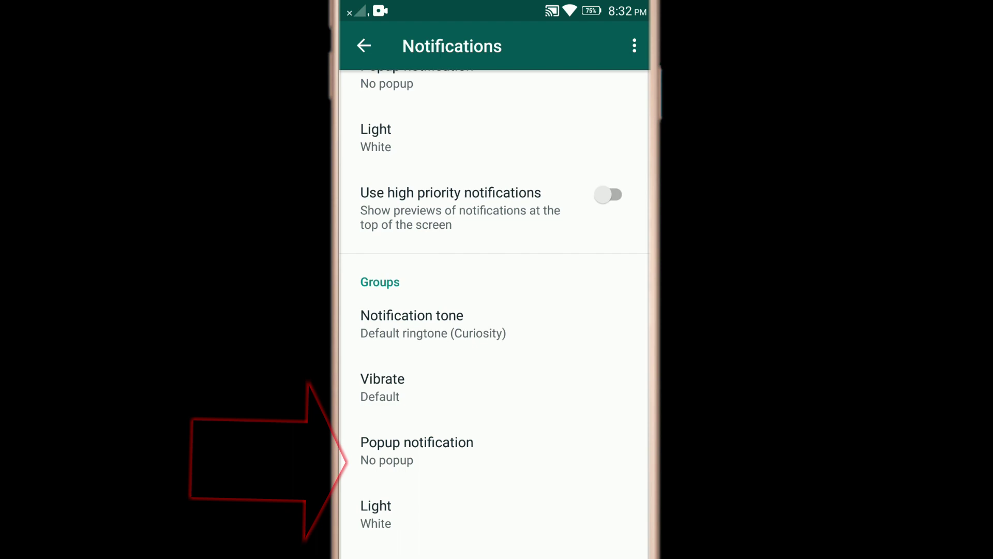